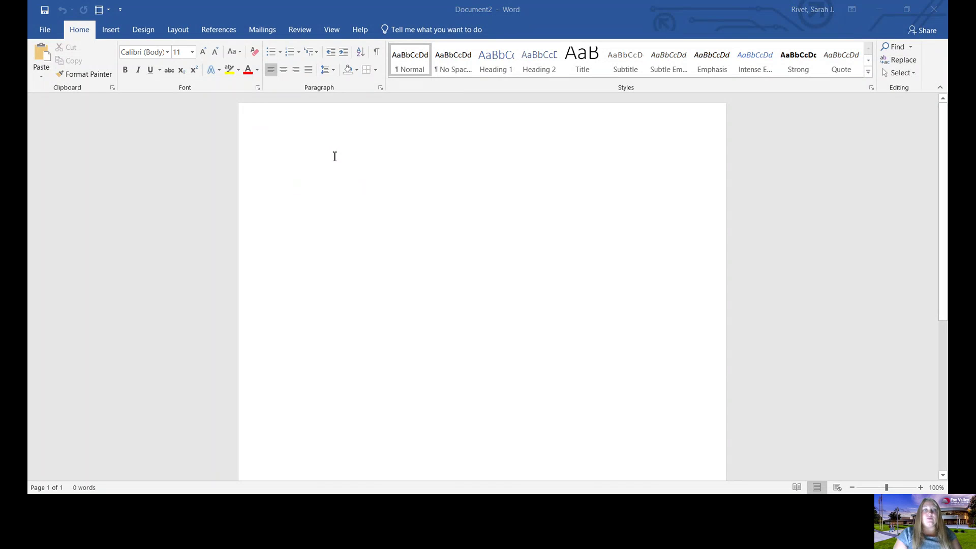
# - Set paragraph spacing after to 0 pt with single line spacing
pyautogui.click(335, 156)
pyautogui.doubleClick(286, 144)
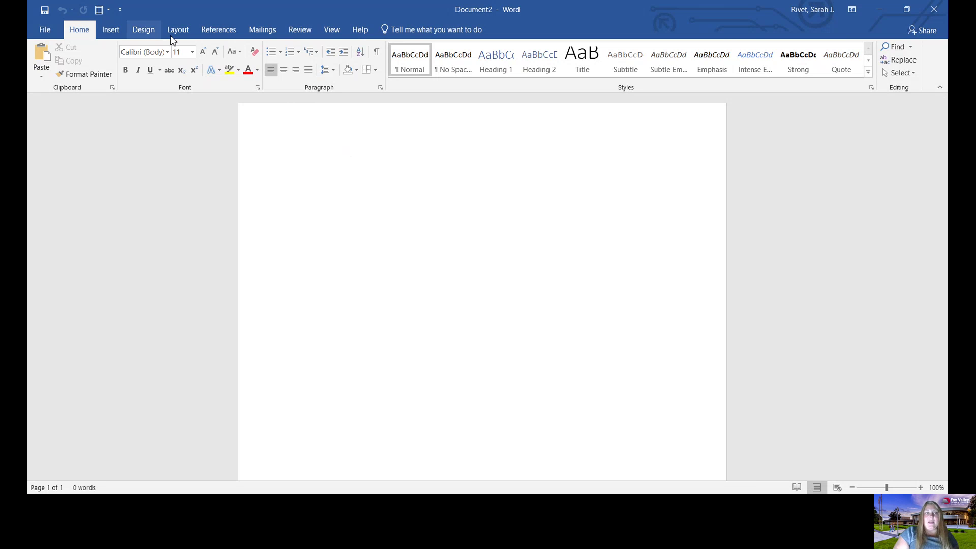
pyautogui.click(381, 87)
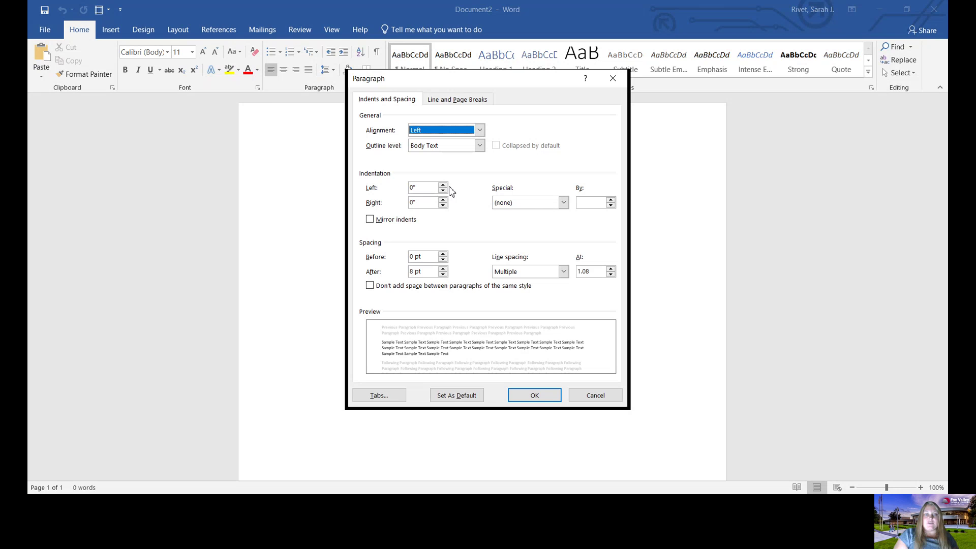
pyautogui.click(443, 274)
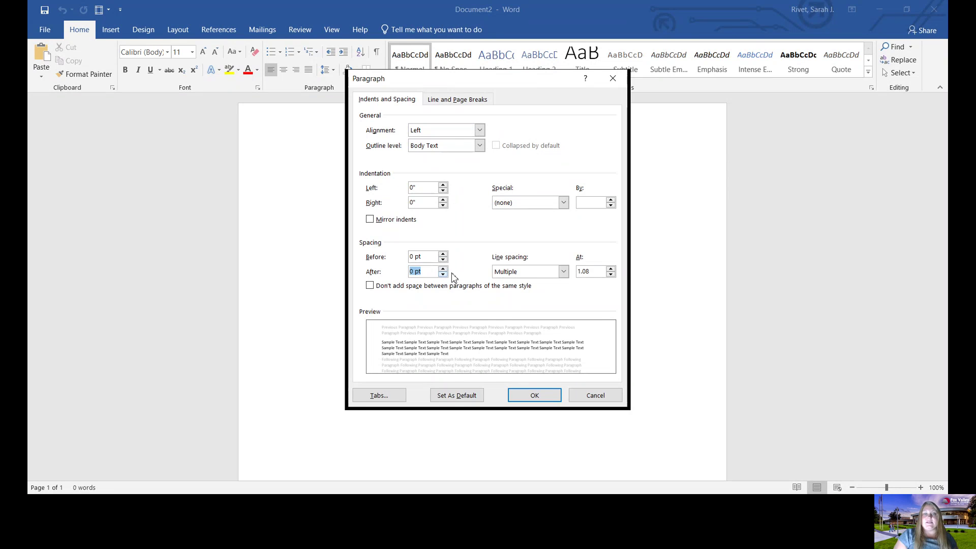
pyautogui.click(527, 276)
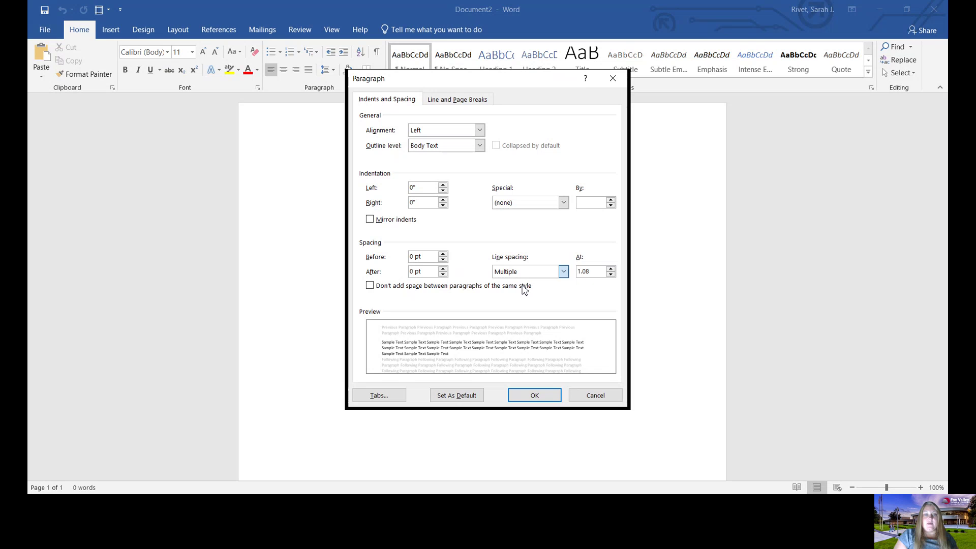
pyautogui.press('s')
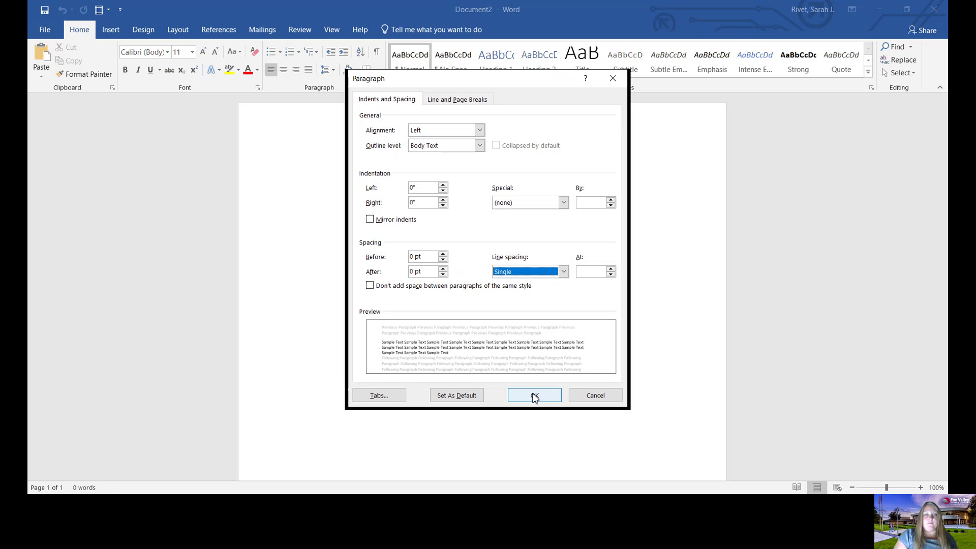
pyautogui.click(534, 396)
# - Apply the Narrow 0.5-inch page margins
pyautogui.click(178, 34)
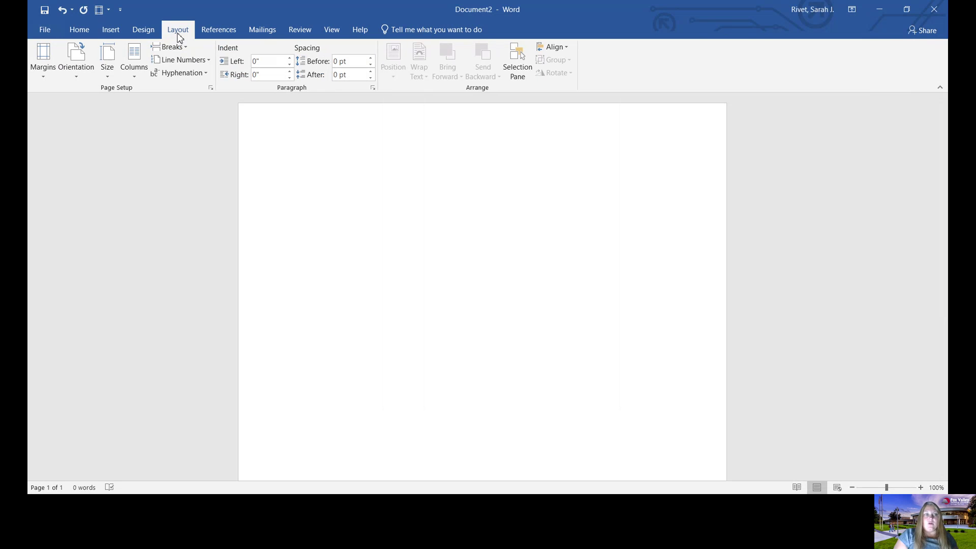
pyautogui.click(44, 60)
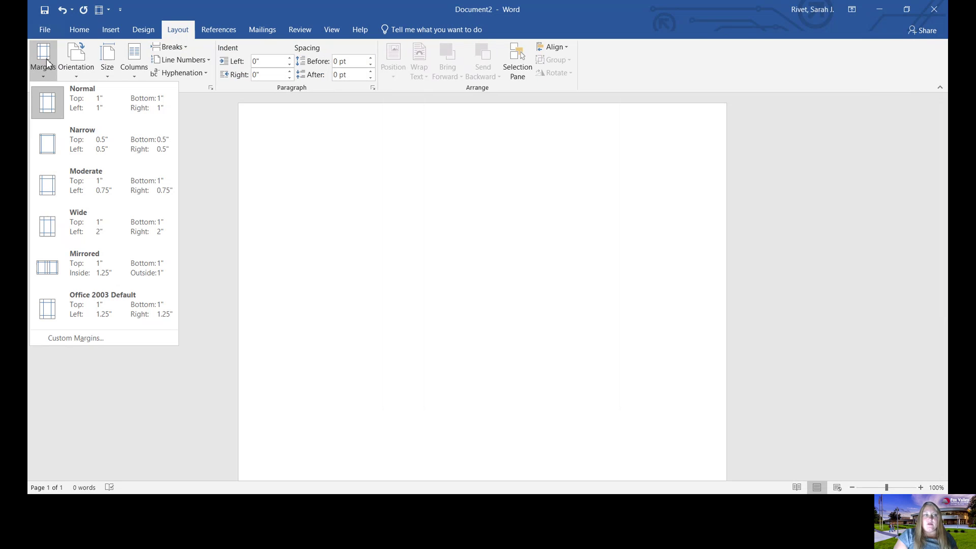
pyautogui.click(72, 151)
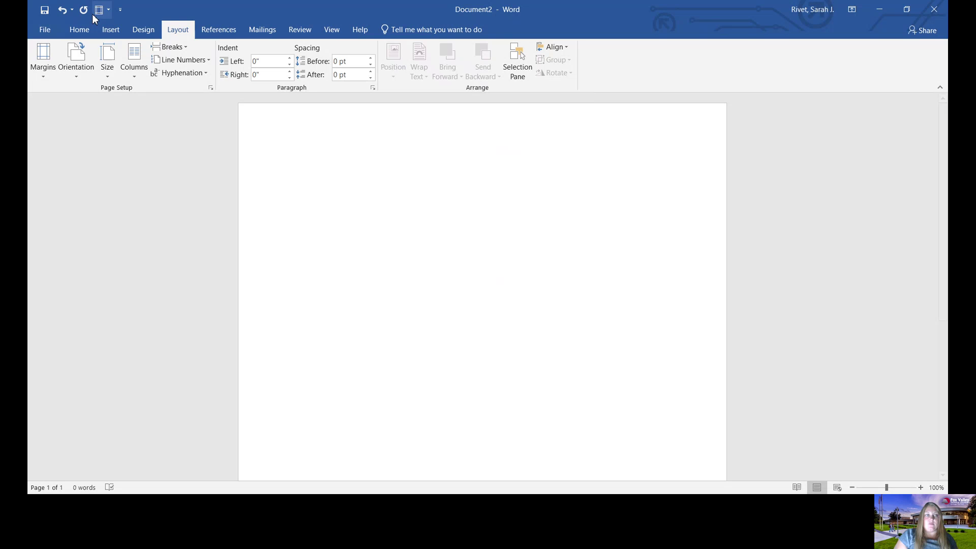
pyautogui.click(77, 30)
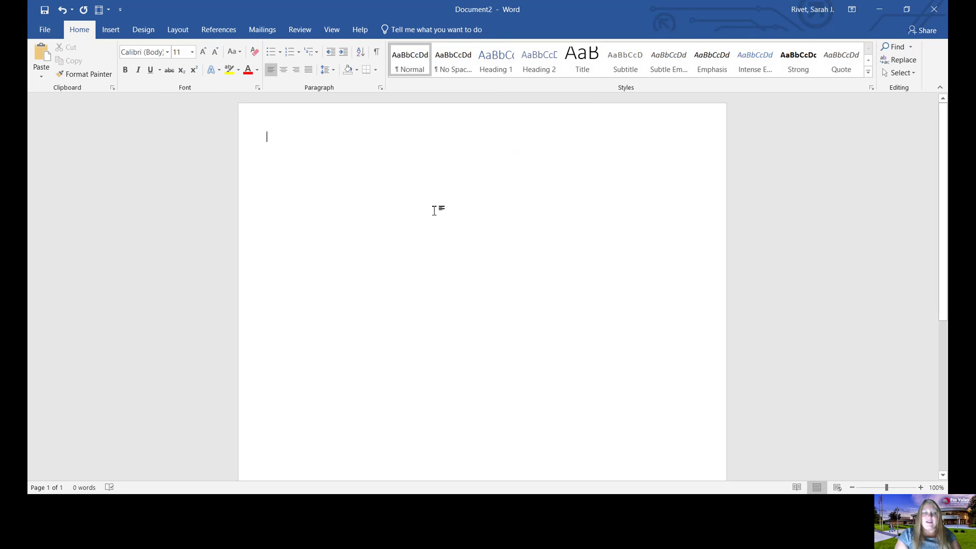
# - Type the contact header line 'Header- Name Address Email Phone'
pyautogui.write('Headers')
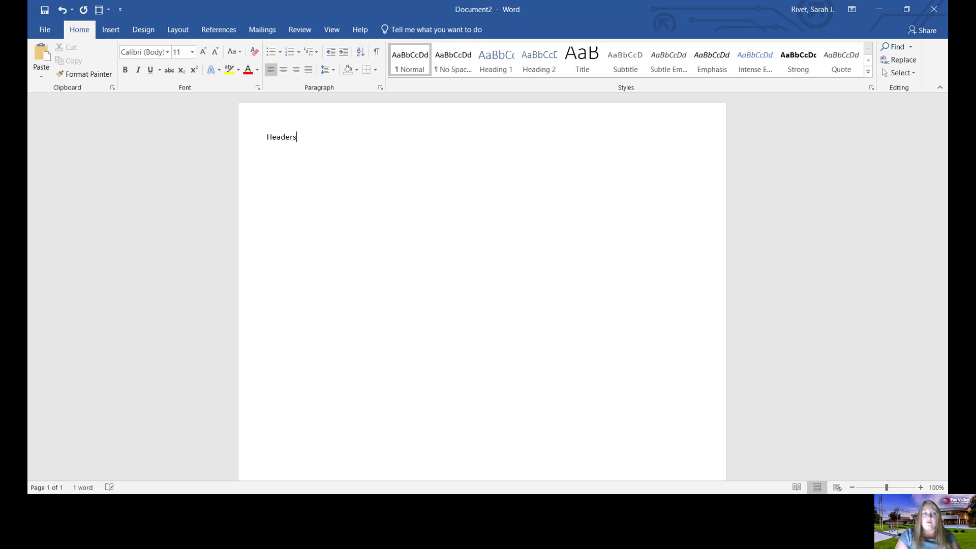
pyautogui.press('BackSpace')
pyautogui.write('- Name Address')
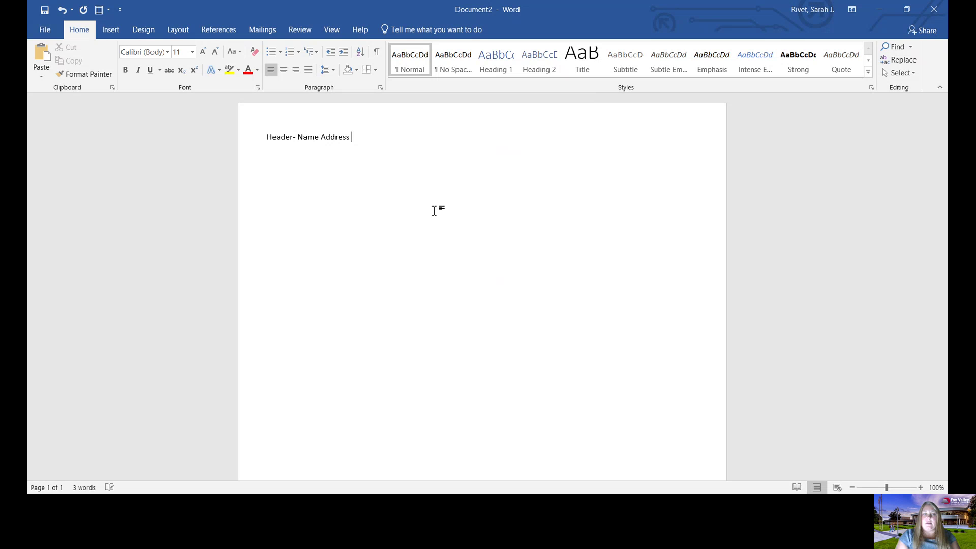
pyautogui.write(' Email Ph')
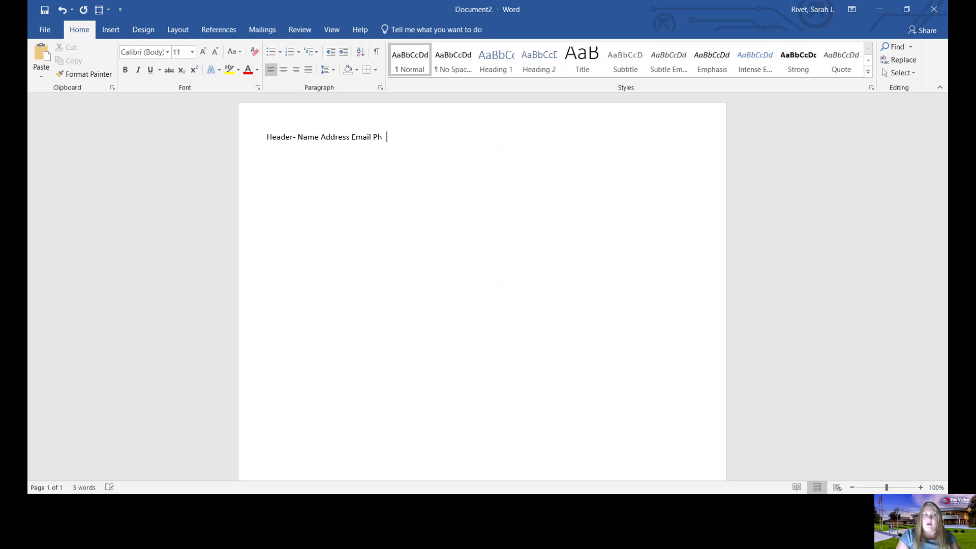
pyautogui.press('Return')
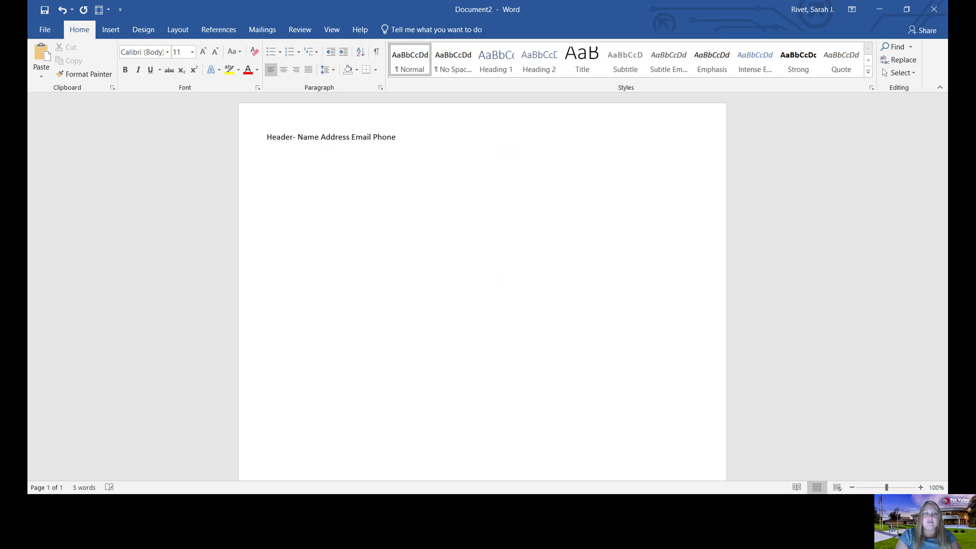
# - Add the headings Professional Skills, Education, Work Experience and Volunteer Experience on separate lines
pyautogui.write('Po')
pyautogui.write('ofessional Skills')
pyautogui.press('Return')
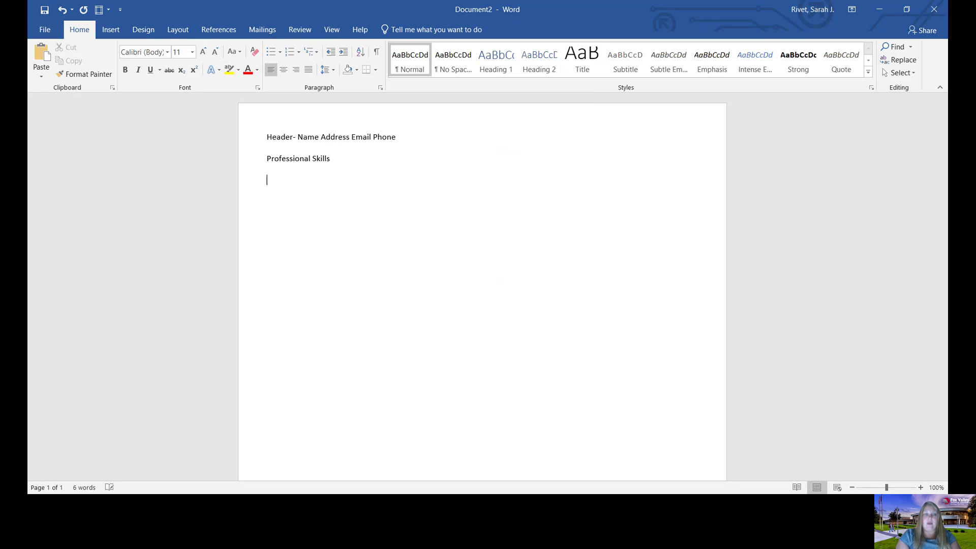
pyautogui.write('Education ')
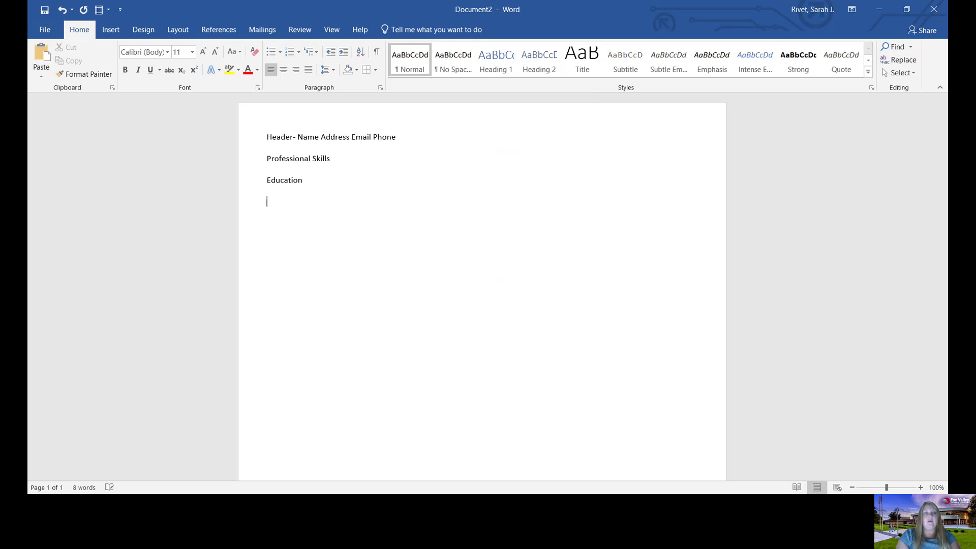
pyautogui.write('Work Experien')
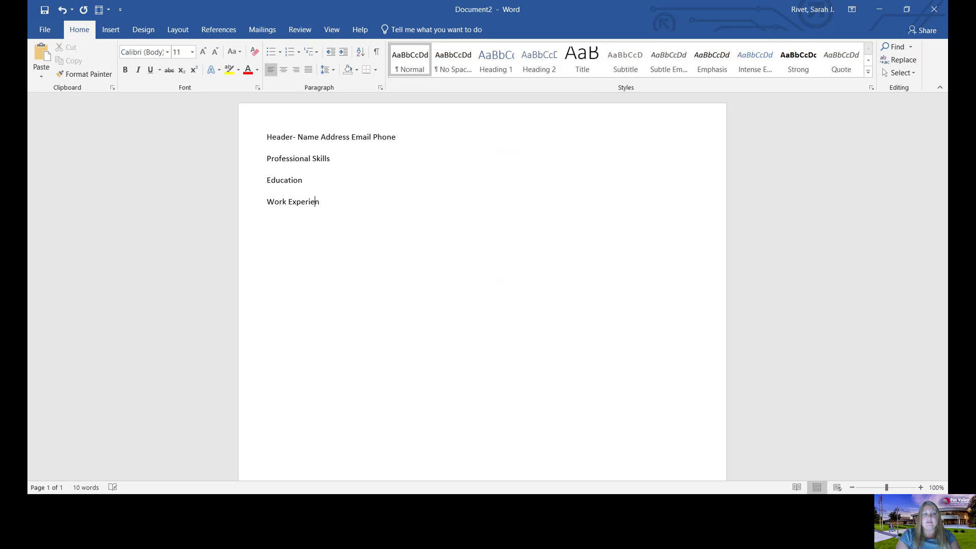
pyautogui.write('ce')
pyautogui.press('Return')
pyautogui.write('Volunteer')
pyautogui.press('BackSpace')
pyautogui.write('er')
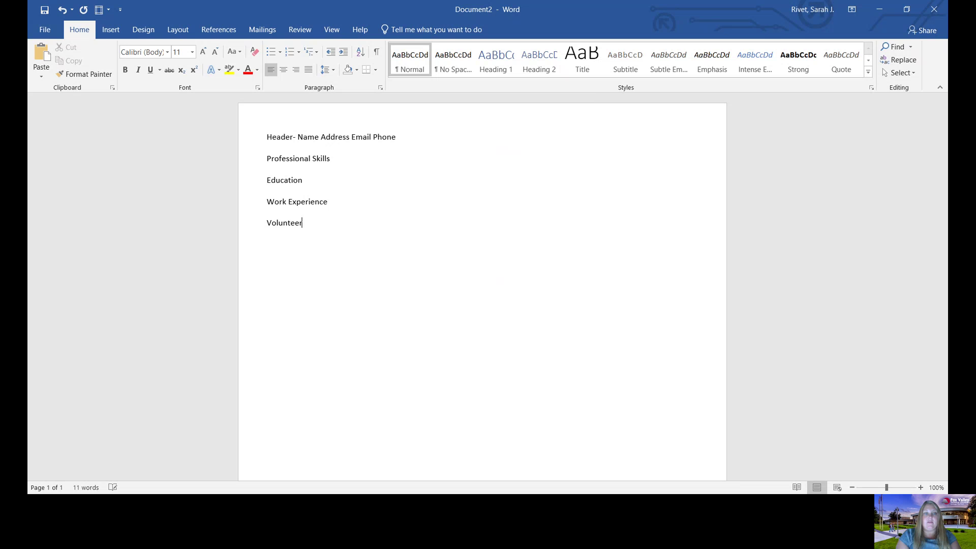
pyautogui.write(' Experience')
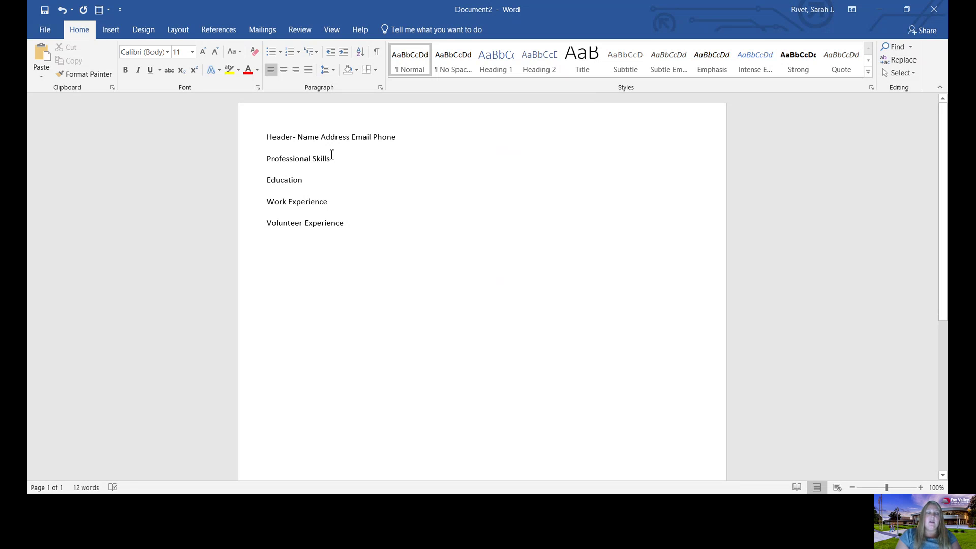
# - Bold the Professional Skills, Education, Work Experience and Volunteer Experience lines, then deselect
pyautogui.moveTo(333, 158); pyautogui.dragTo(250, 157)
pyautogui.click(125, 70)
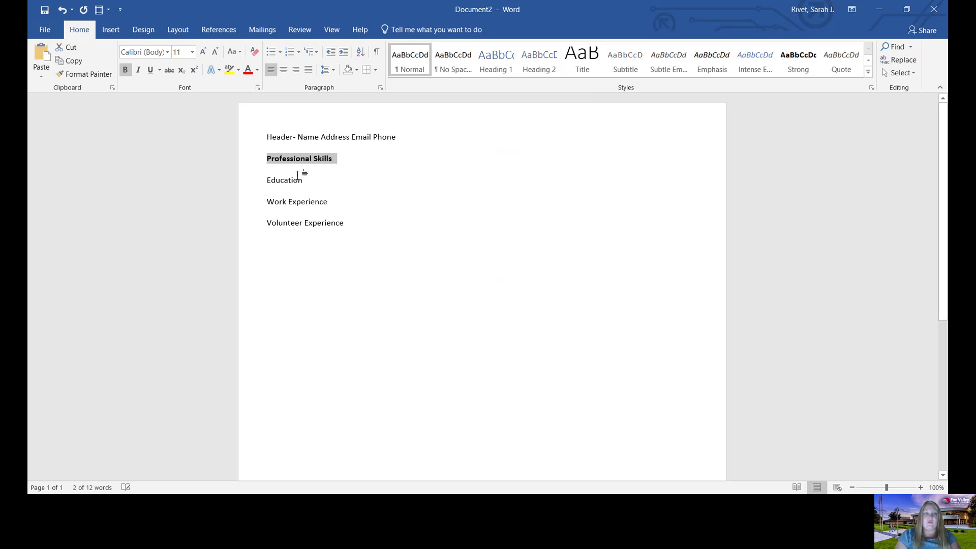
pyautogui.moveTo(306, 179); pyautogui.dragTo(266, 182)
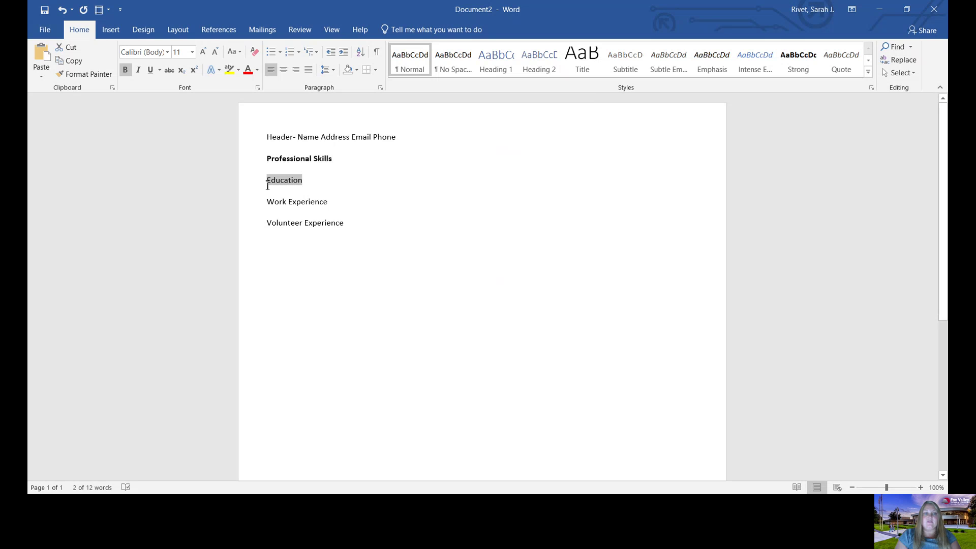
pyautogui.click(125, 71)
pyautogui.click(270, 209)
pyautogui.tripleClick(270, 209)
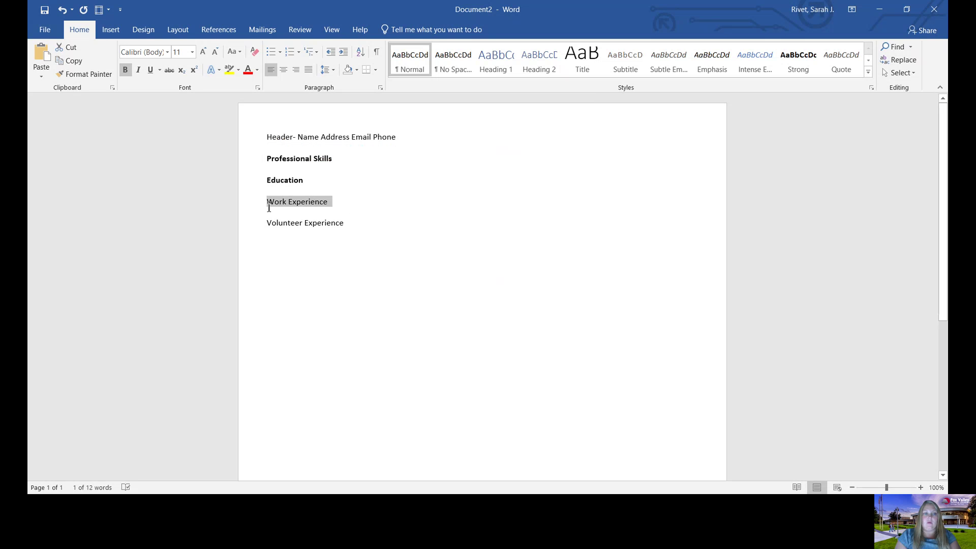
pyautogui.click(125, 69)
pyautogui.moveTo(359, 223); pyautogui.dragTo(253, 225)
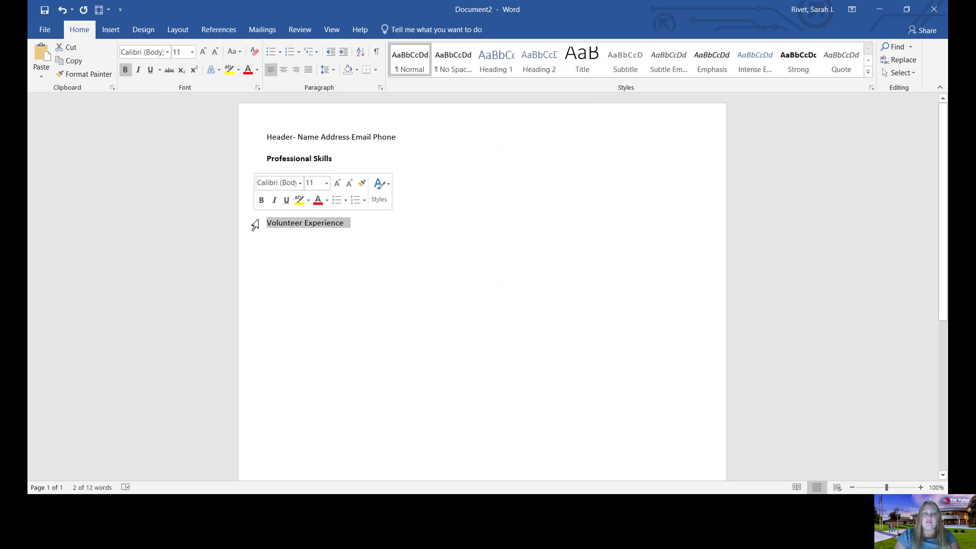
pyautogui.click(125, 70)
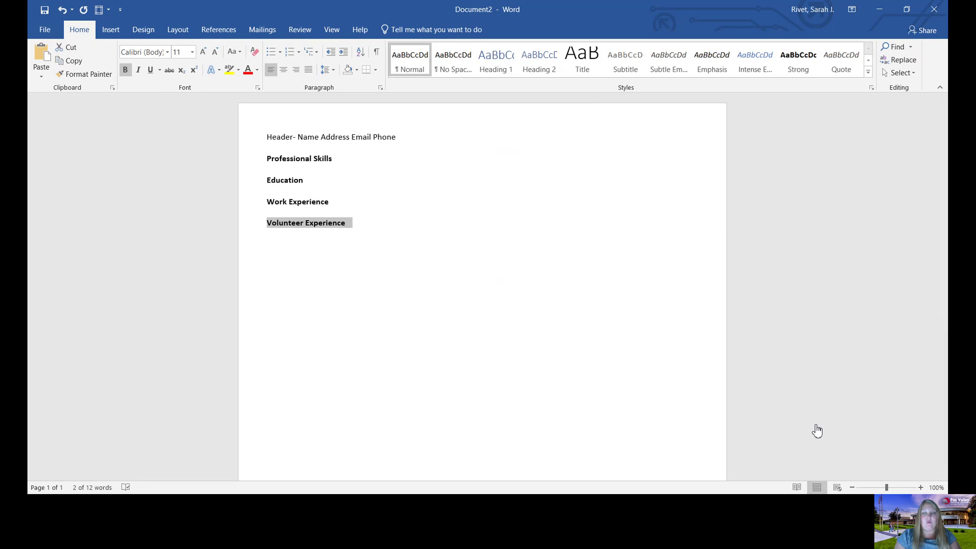
pyautogui.click(368, 345)
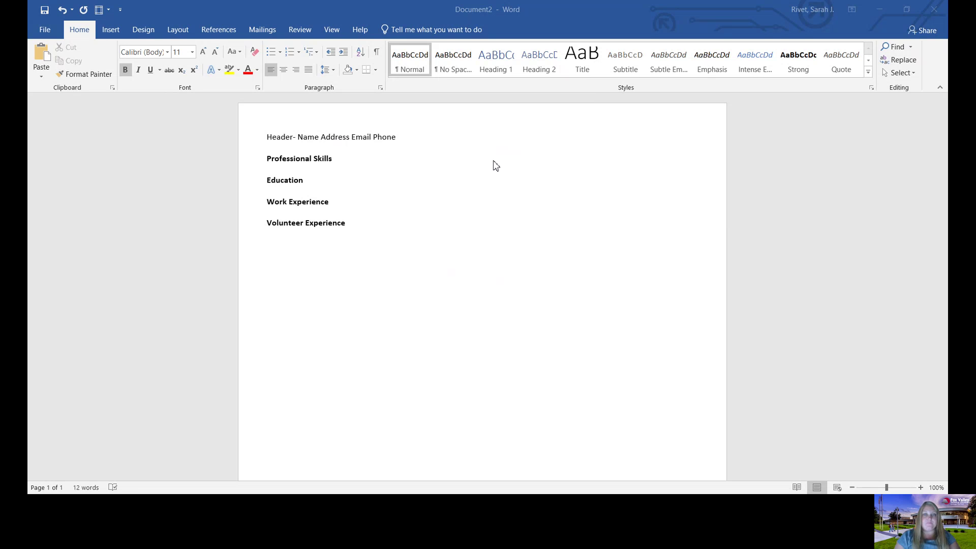
pyautogui.click(470, 434)
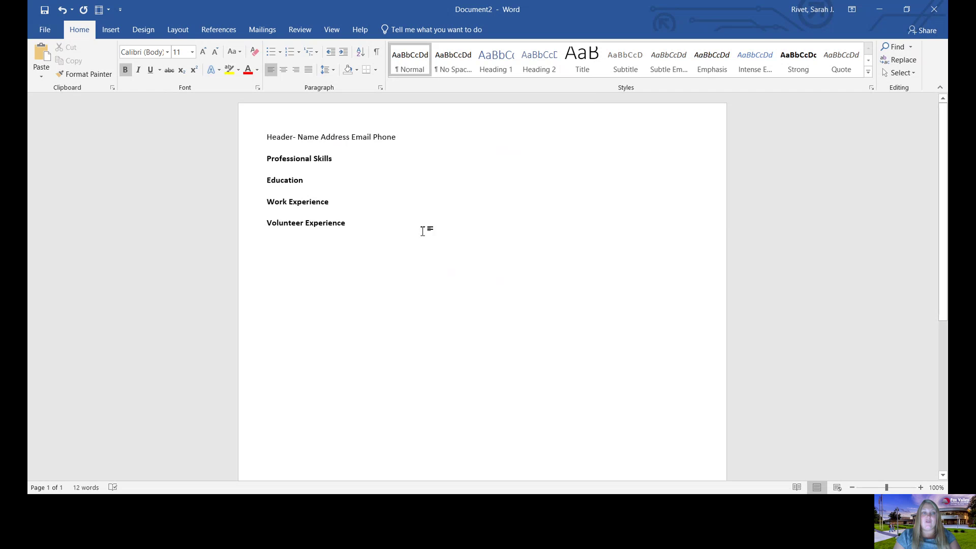
# - Open the Save As dialog for saving to This PC
pyautogui.click(39, 31)
pyautogui.click(62, 135)
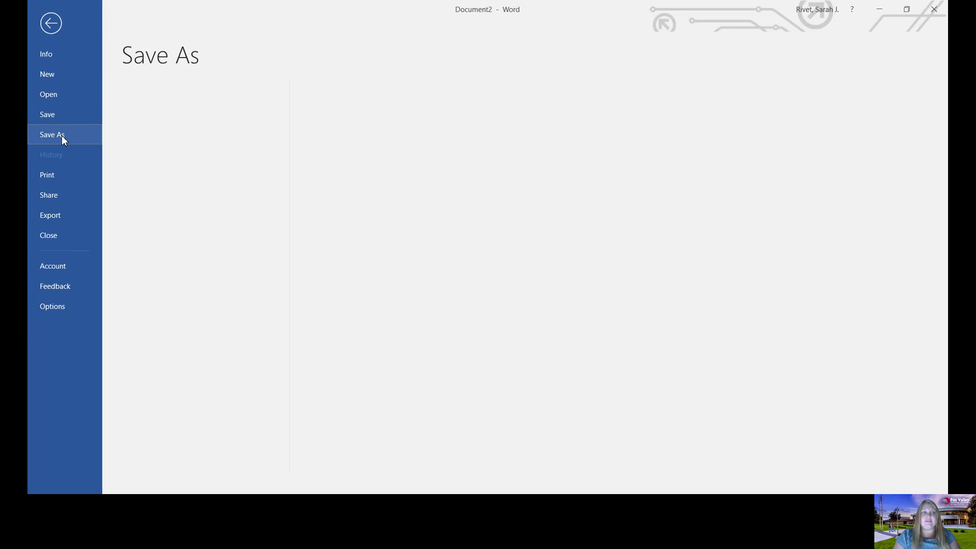
pyautogui.click(168, 197)
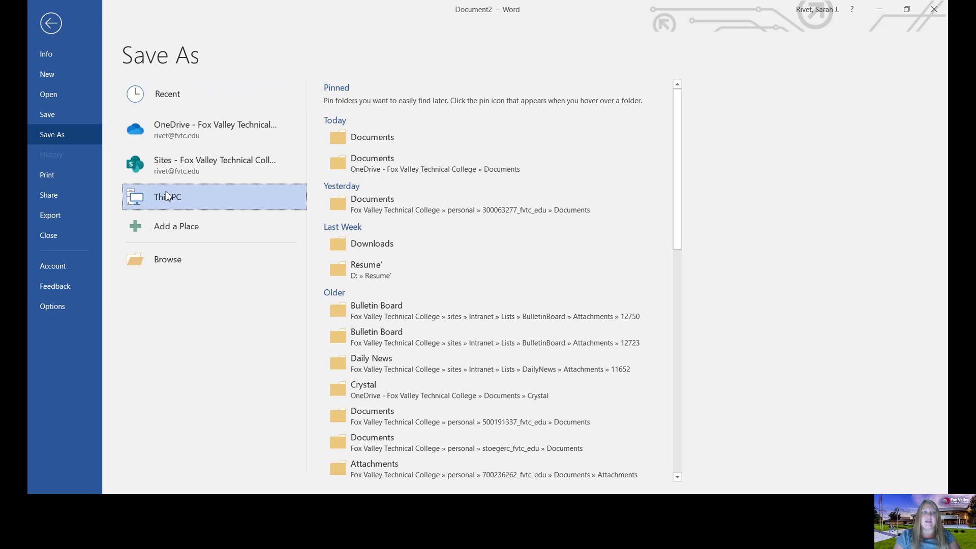
pyautogui.click(166, 193)
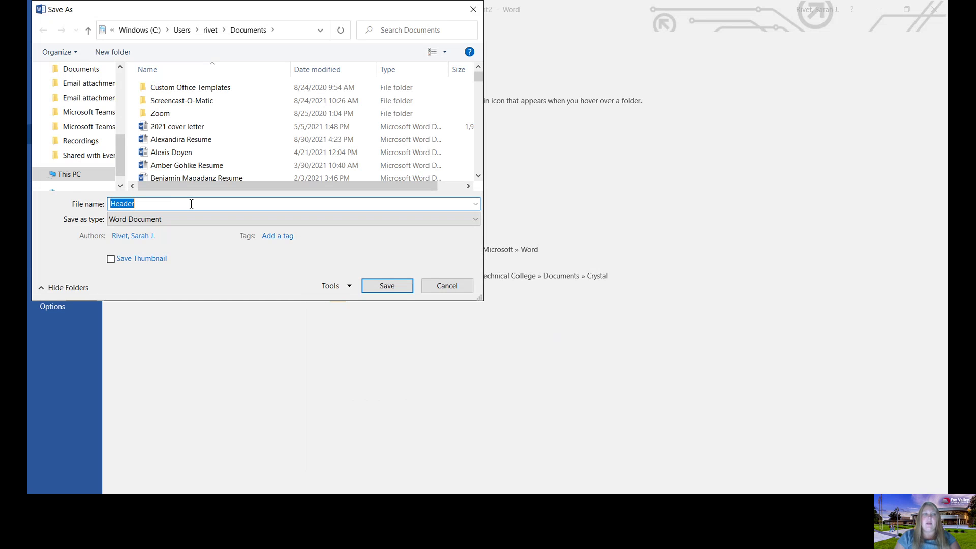
# - Save the résumé as a PDF named 'Resume' followed by the owner's name
pyautogui.click(191, 204)
pyautogui.write('R')
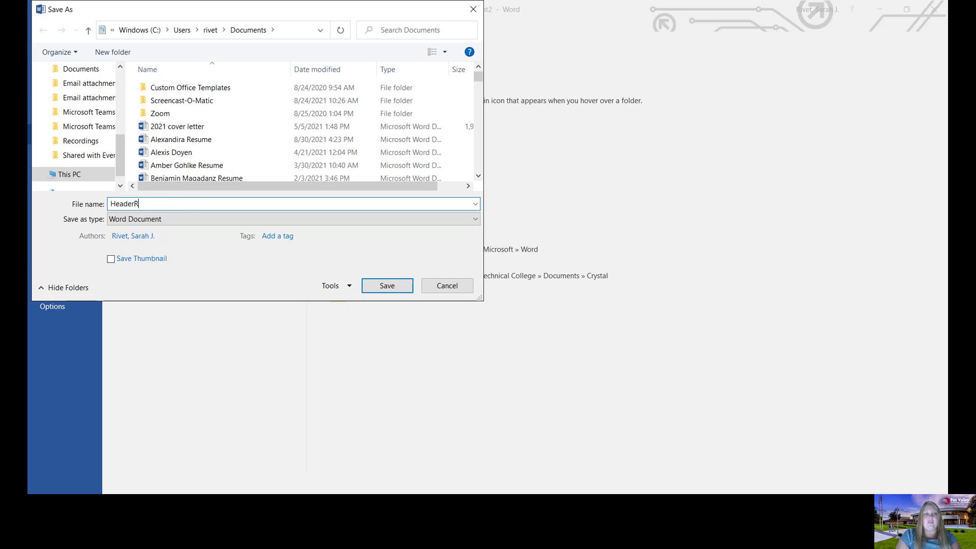
pyautogui.hotkey('ctrl', 'BackSpace')
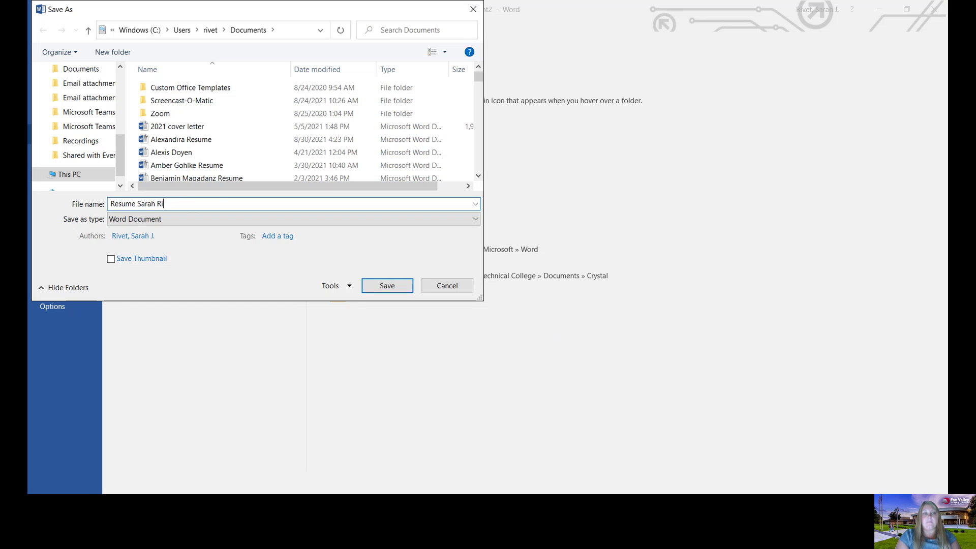
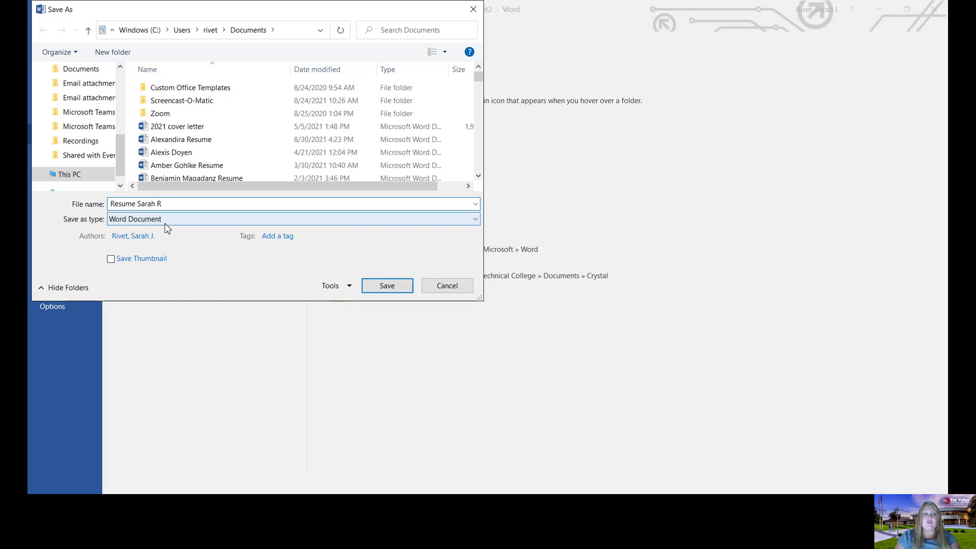
pyautogui.click(166, 220)
pyautogui.click(152, 290)
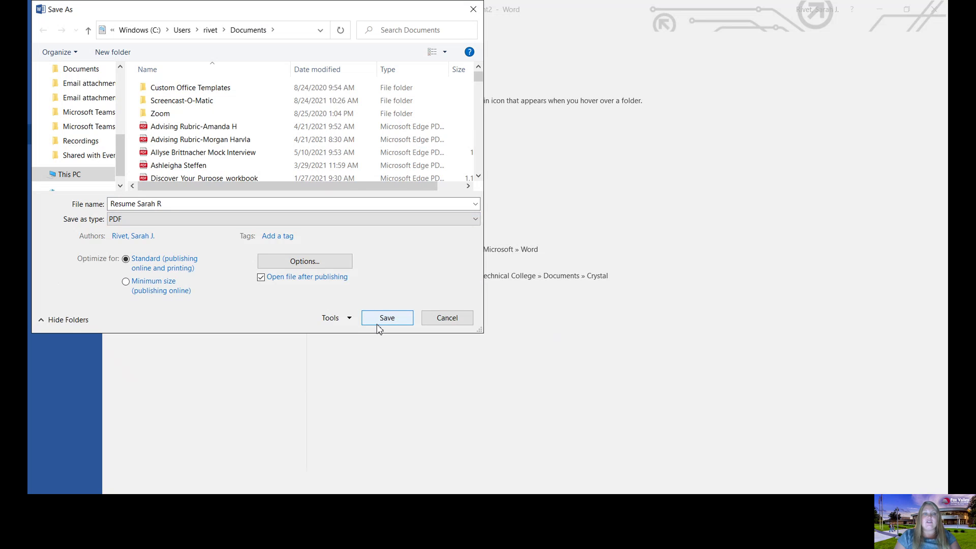
pyautogui.click(378, 324)
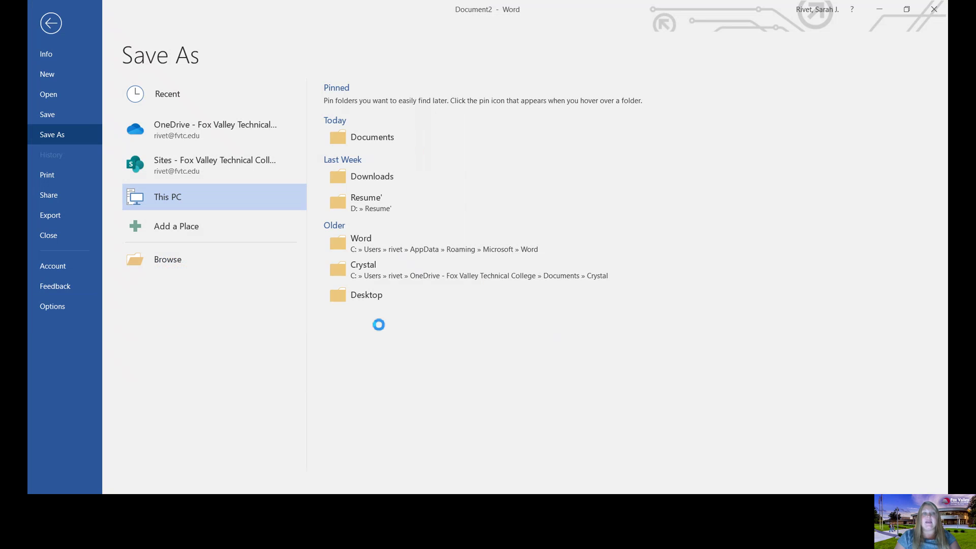